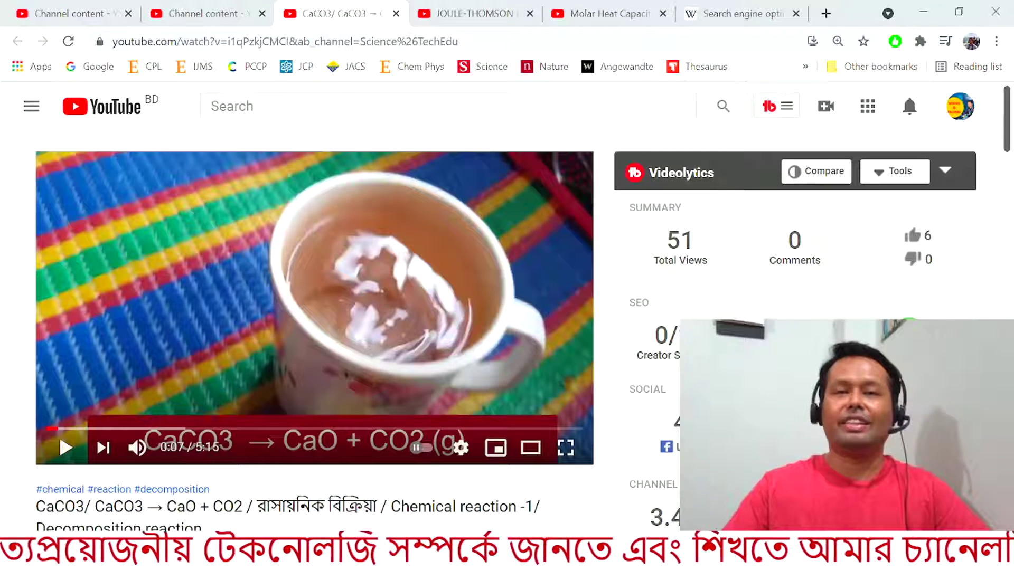
Move past the JOULE-THOMSON lecture to the Molar Heat Capacity lecture, showing 14 views and 0 comments
key(ctrl+Tab)
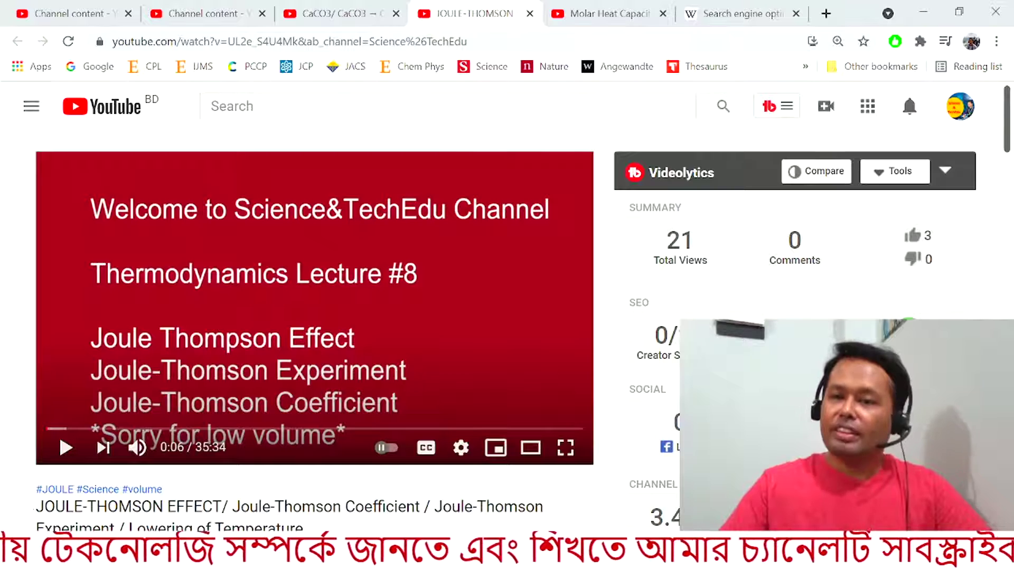
click(622, 21)
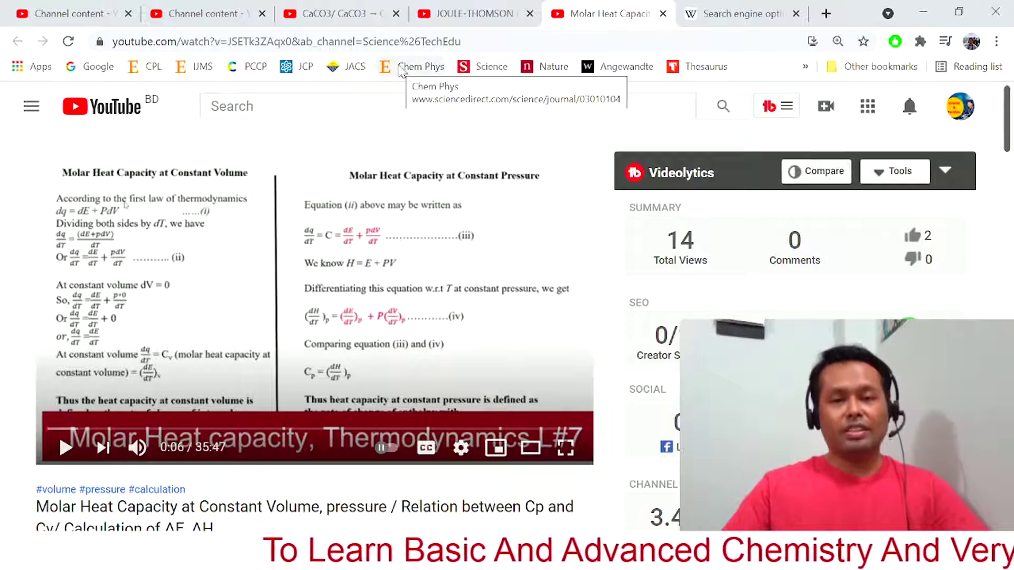
Bring up the Fragmentation Patterns of Ethers upload details and check its title
click(217, 8)
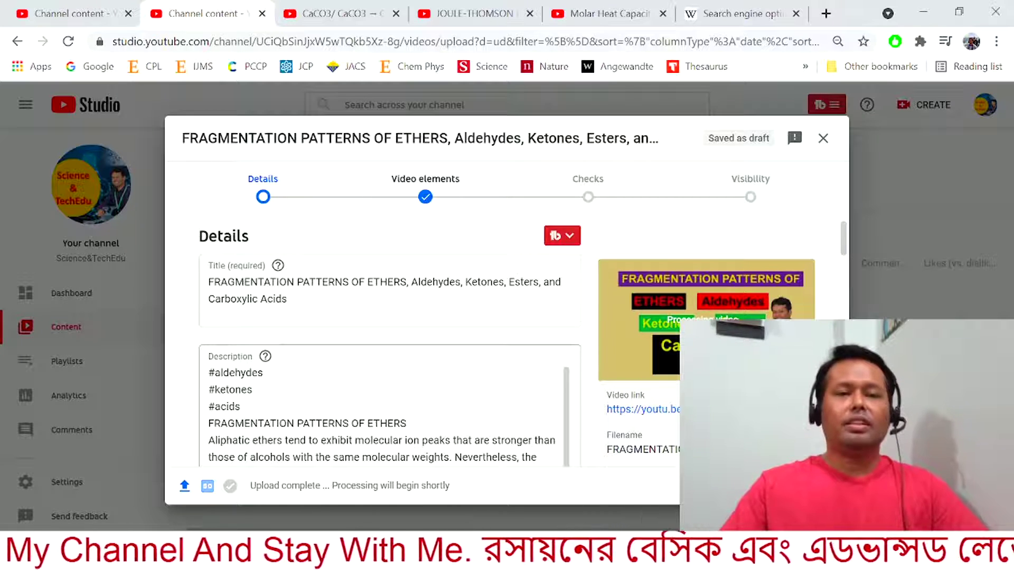
click(254, 390)
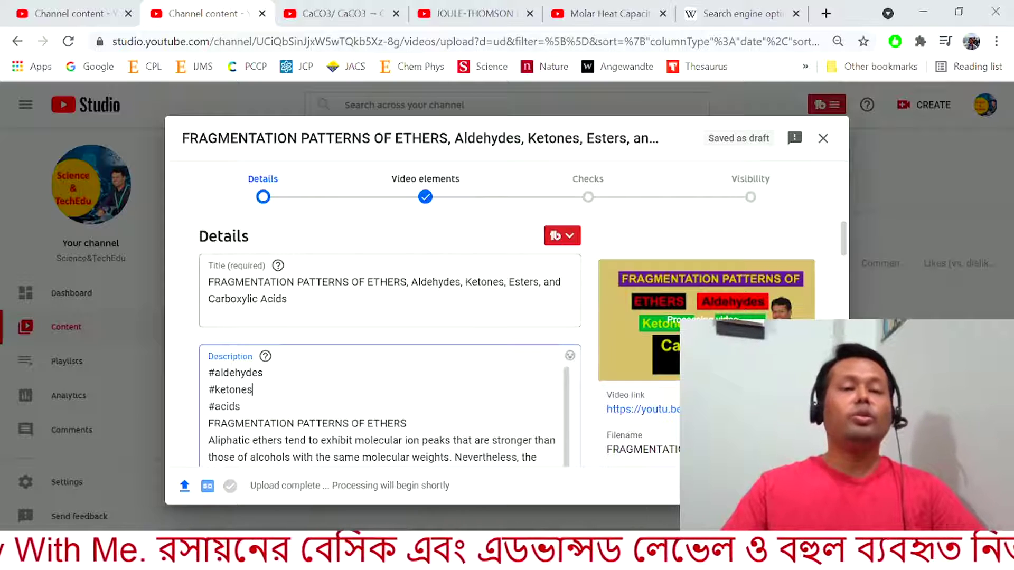
click(288, 299)
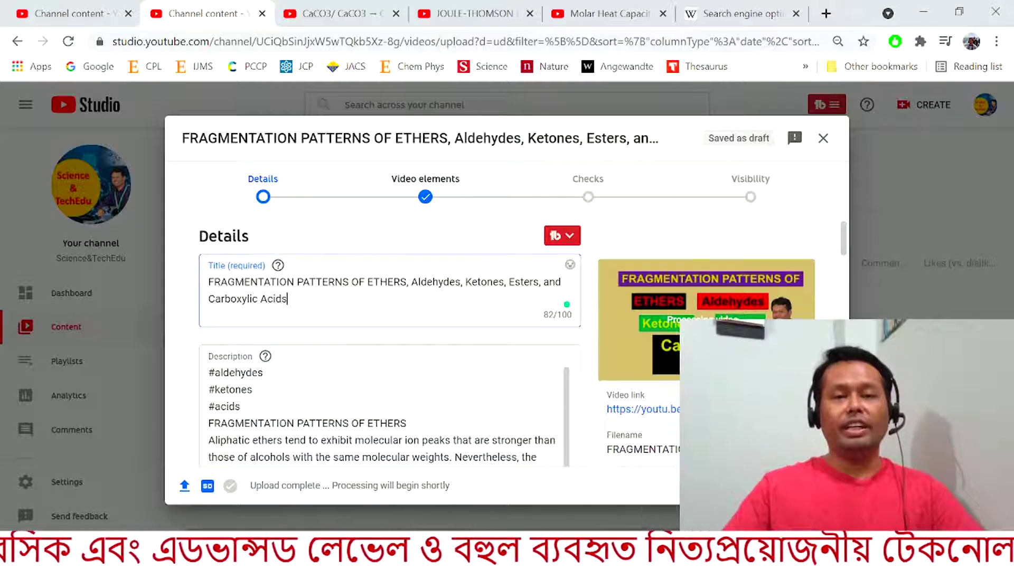
drag(288, 299, 191, 283)
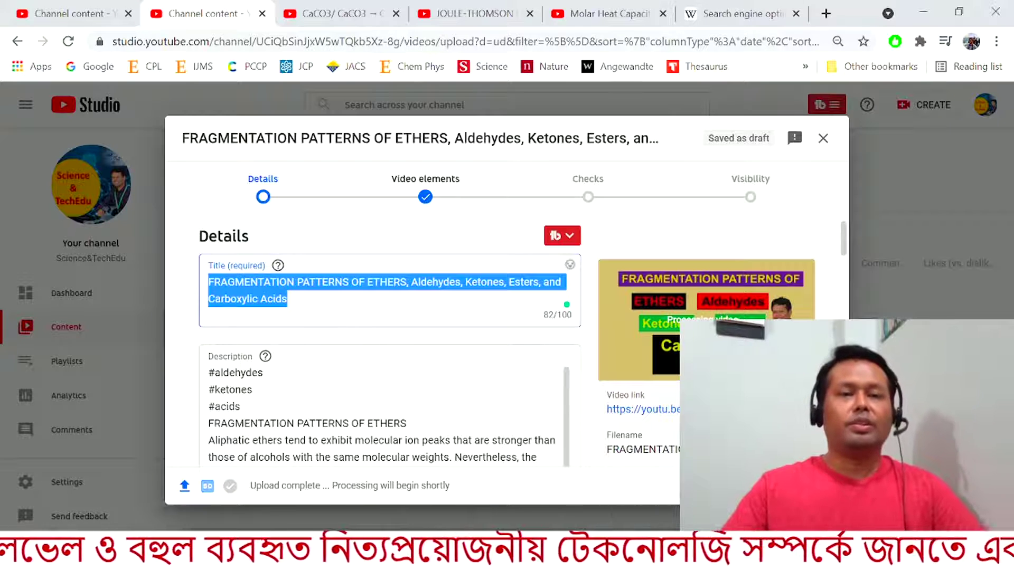
drag(289, 298, 198, 283)
click(198, 284)
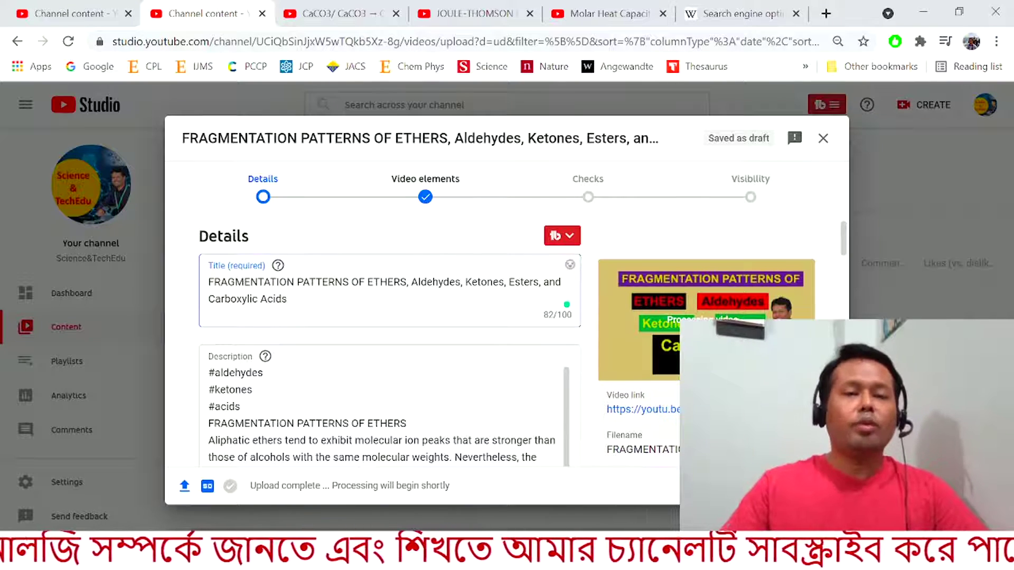
Review the description's opening hashtags #aldehydes, #ketones and #acids against the title
click(240, 406)
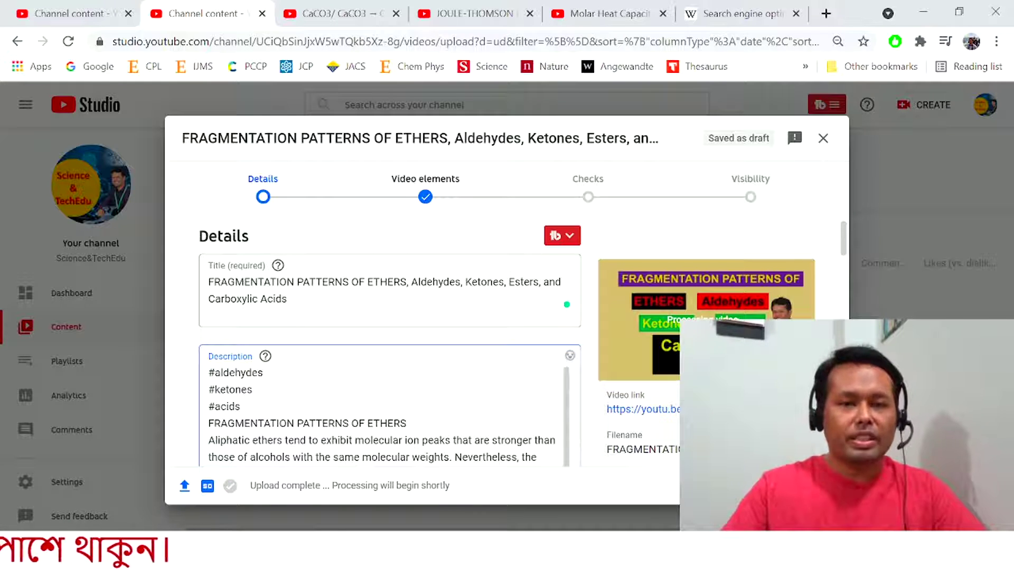
click(427, 282)
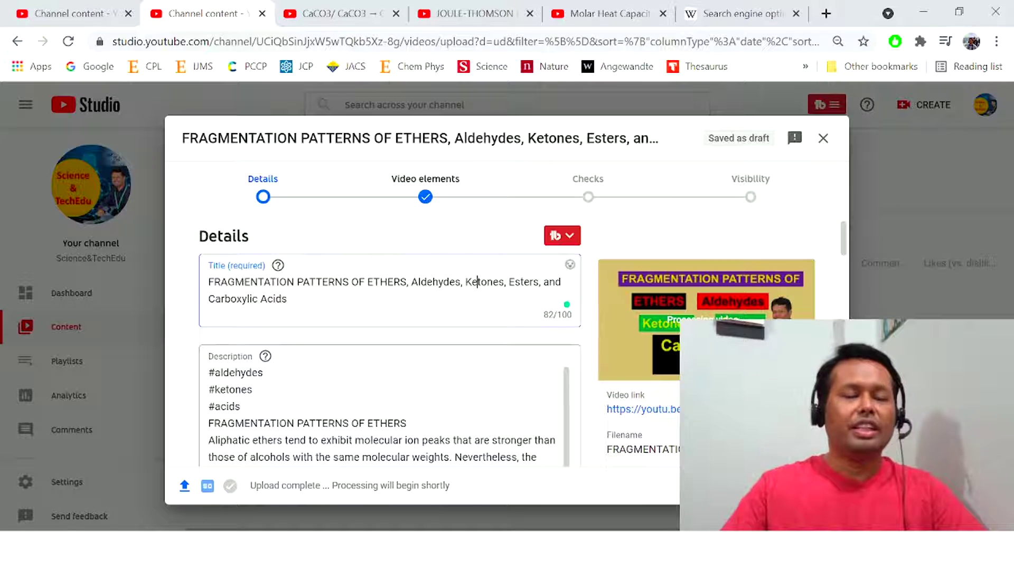
click(374, 349)
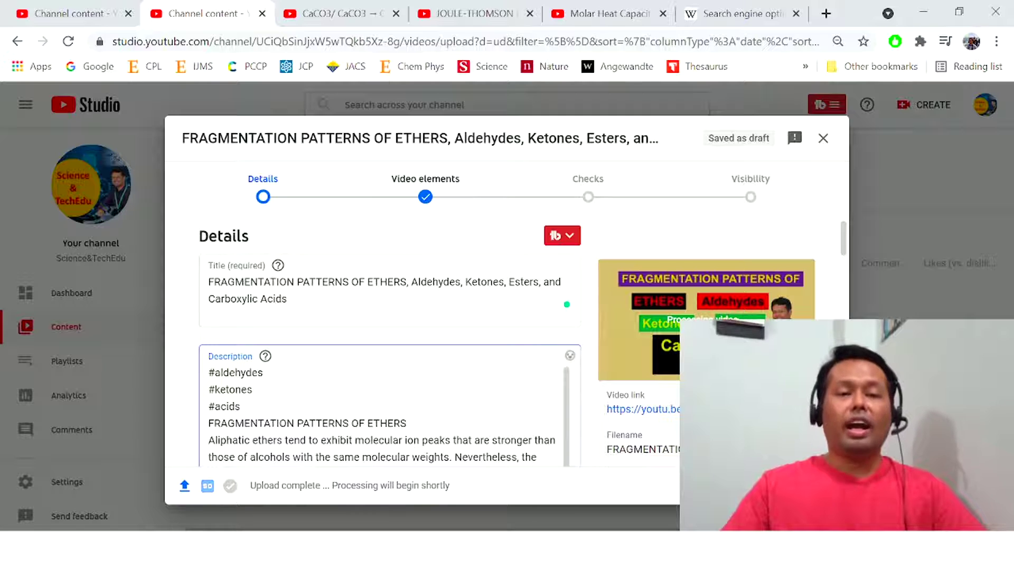
drag(241, 406, 205, 379)
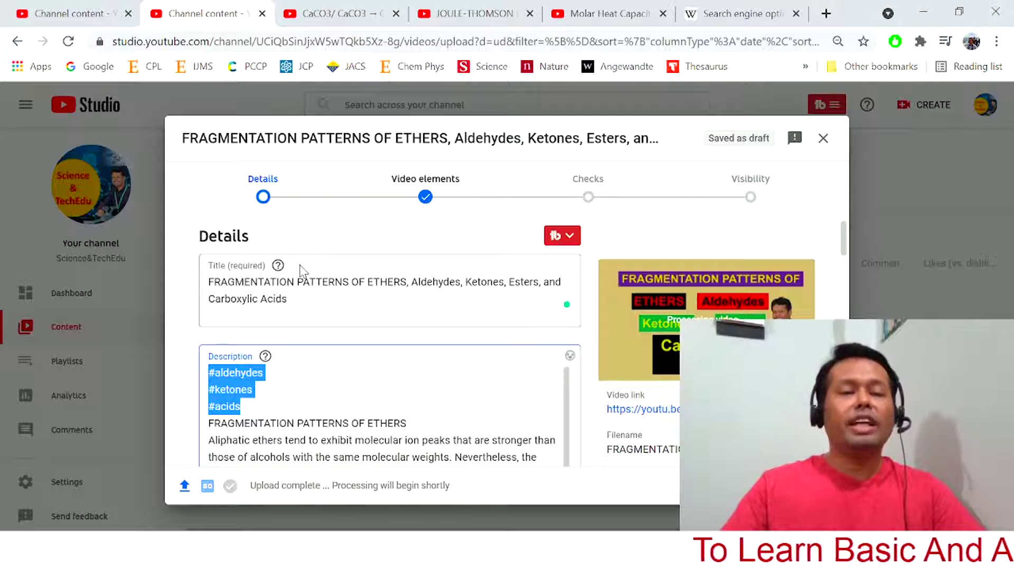
click(287, 299)
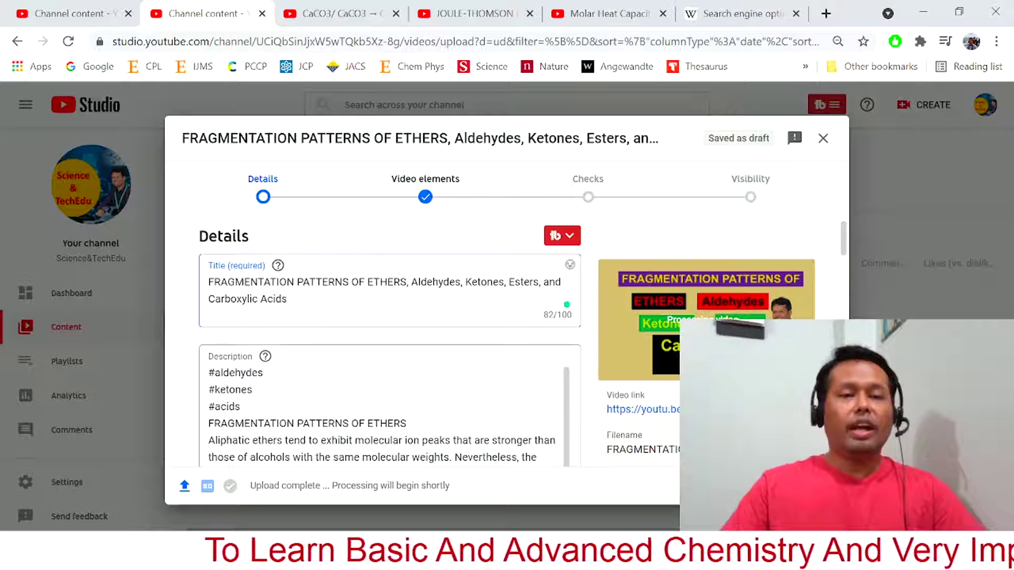
click(241, 407)
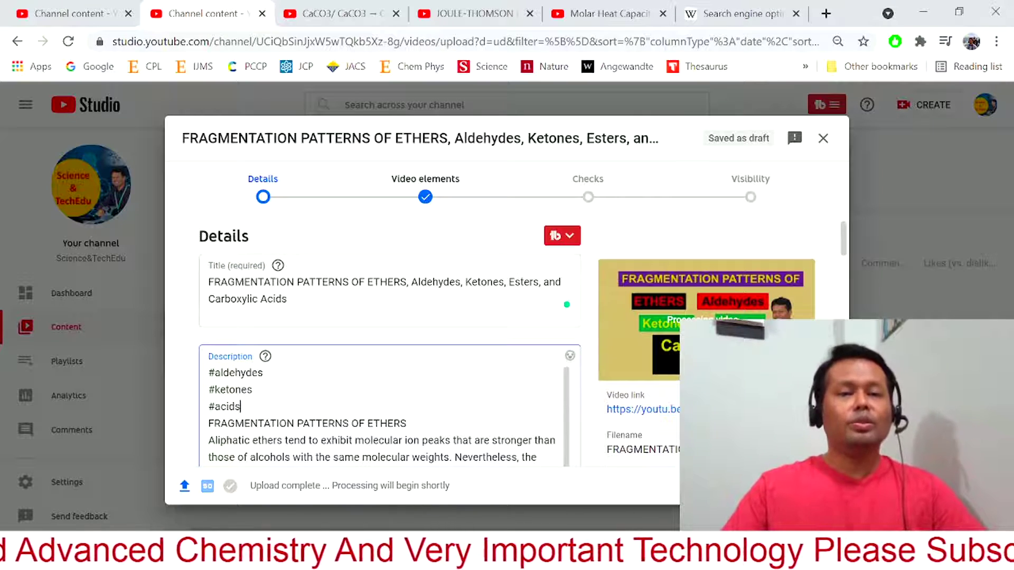
scroll(380, 417, down, 3)
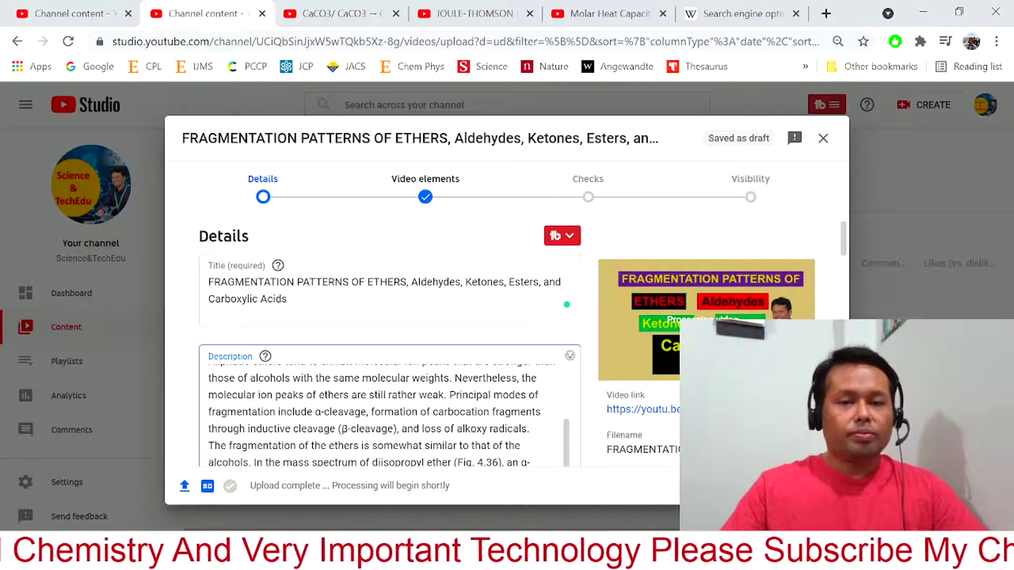
scroll(380, 417, down, 10)
scroll(380, 343, down, 5)
scroll(380, 343, up, 8)
scroll(380, 343, up, 2)
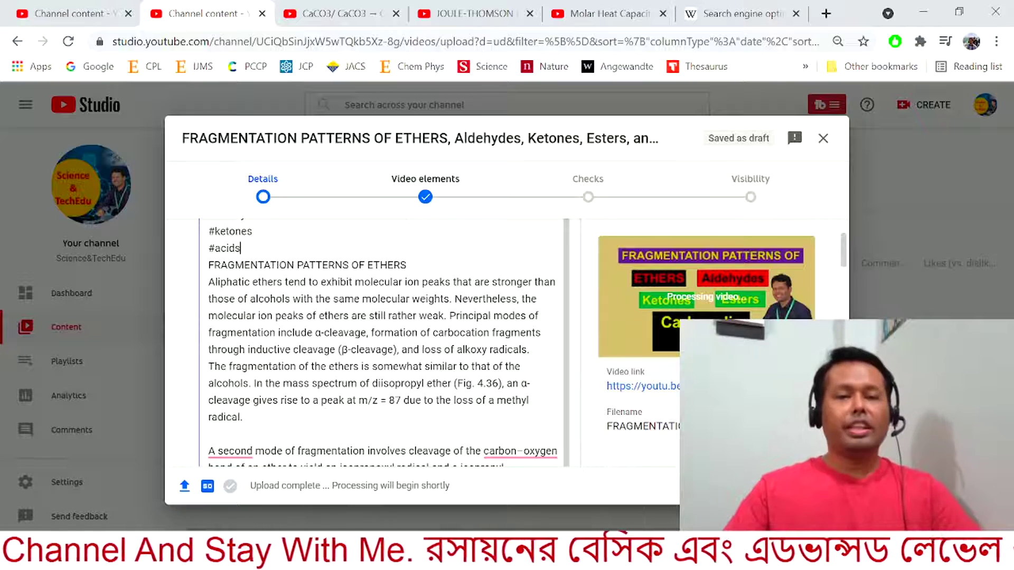
scroll(380, 343, down, 2)
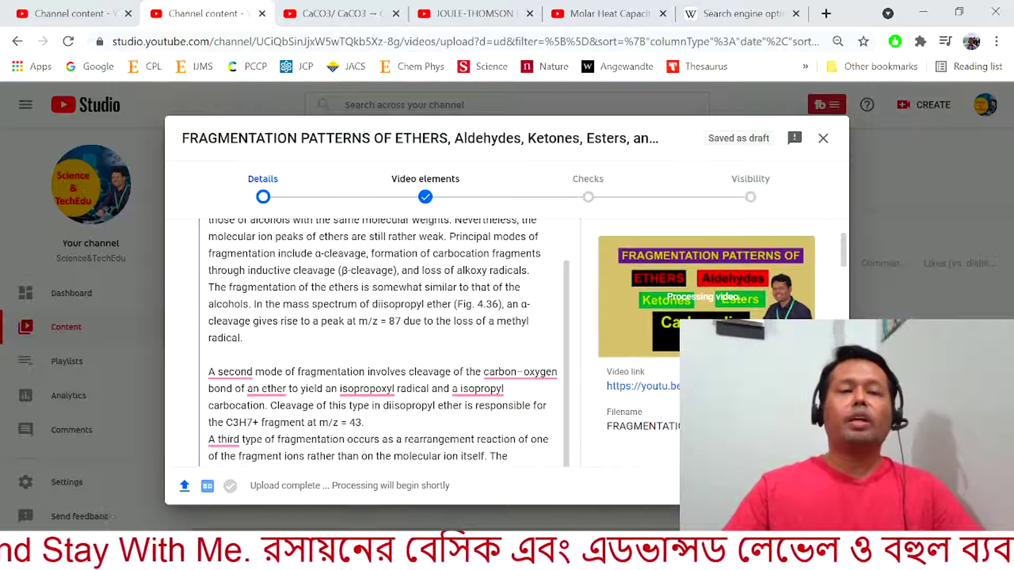
scroll(380, 343, down, 7)
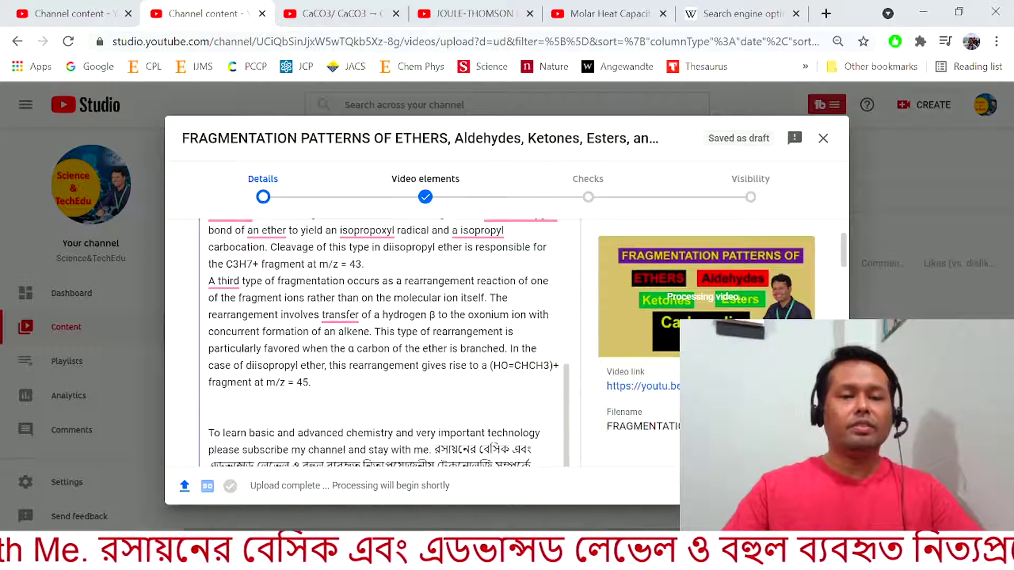
scroll(452, 367, down, 15)
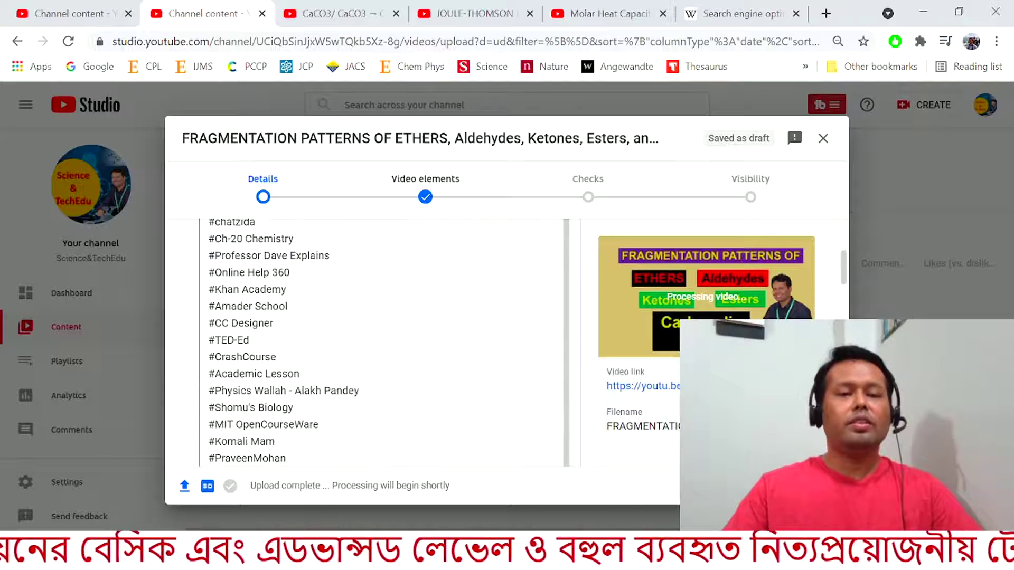
scroll(452, 367, down, 5)
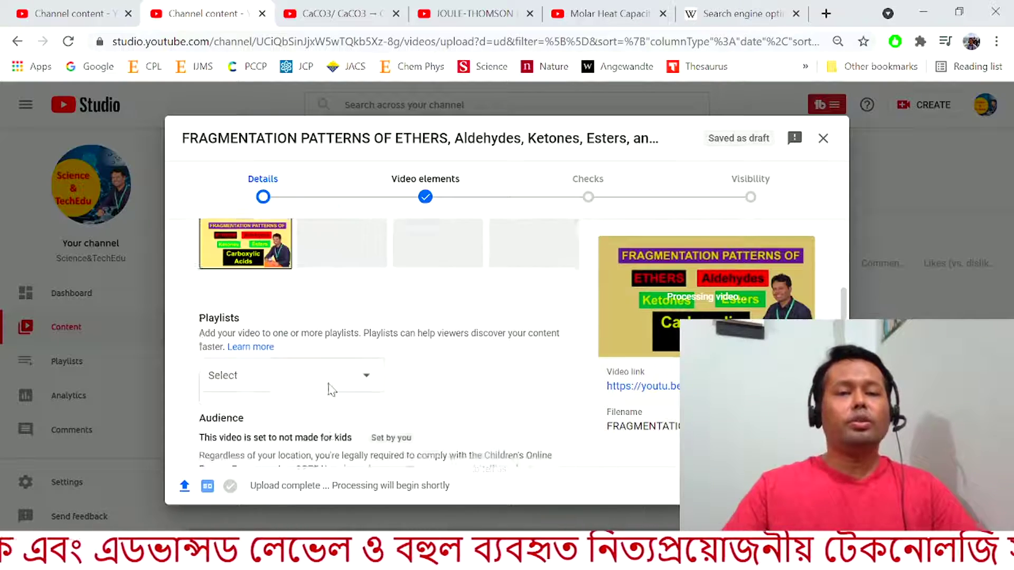
scroll(293, 383, down, 3)
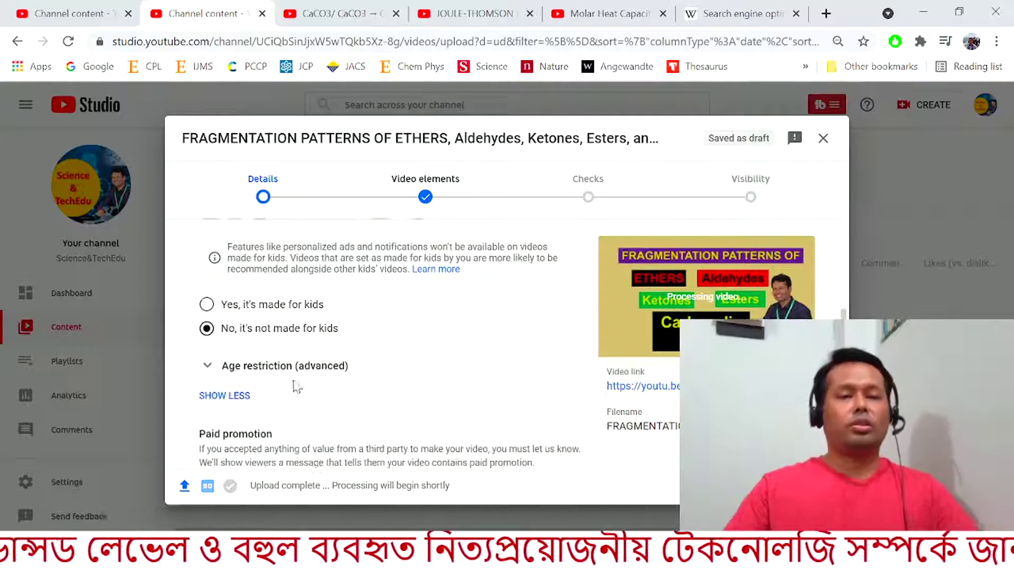
scroll(315, 363, down, 5)
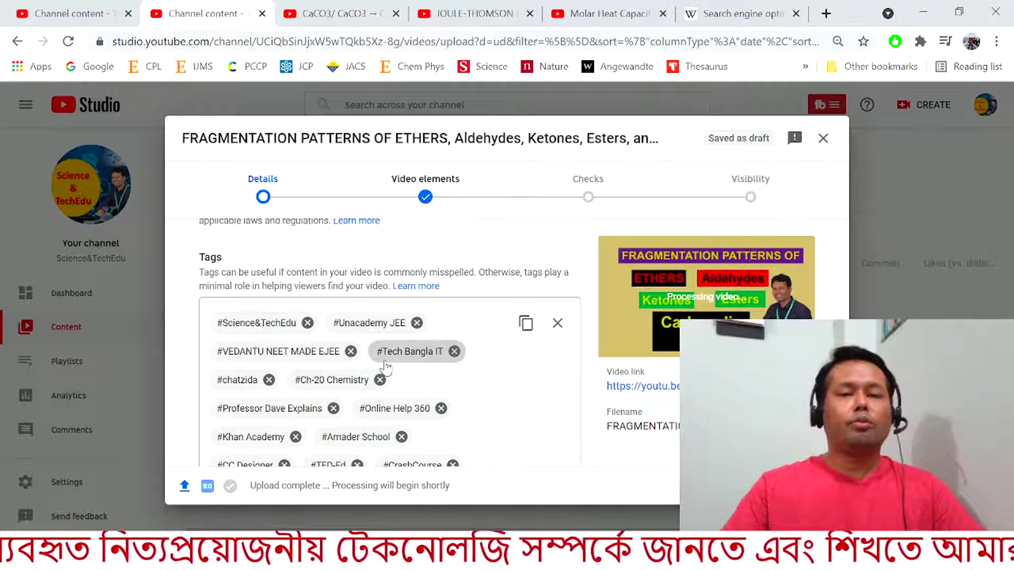
Select every tag in the Tags box, ending with #how fragments and #way of fragmentation, at 484/500 characters
scroll(510, 388, down, 2)
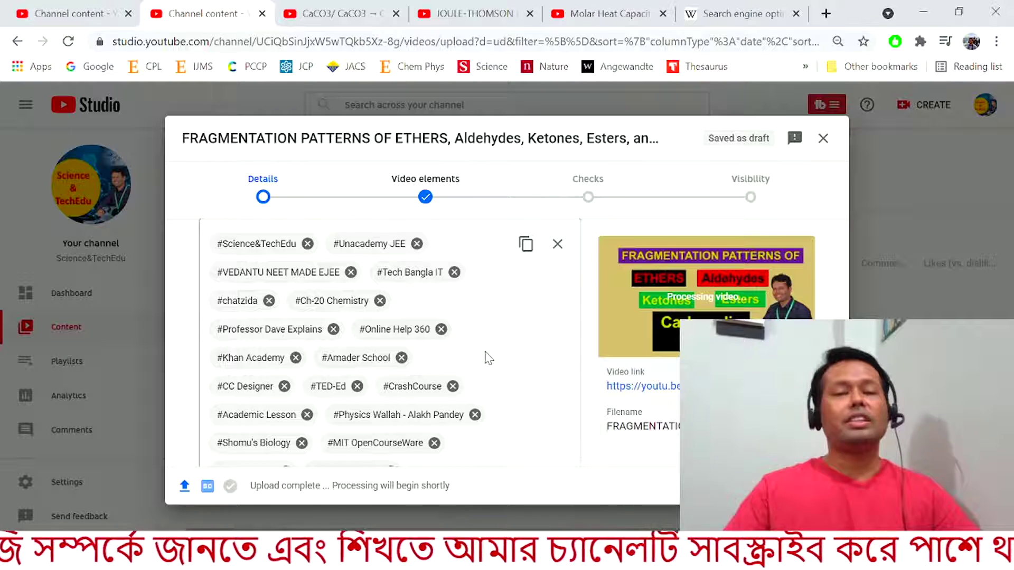
scroll(460, 366, down, 2)
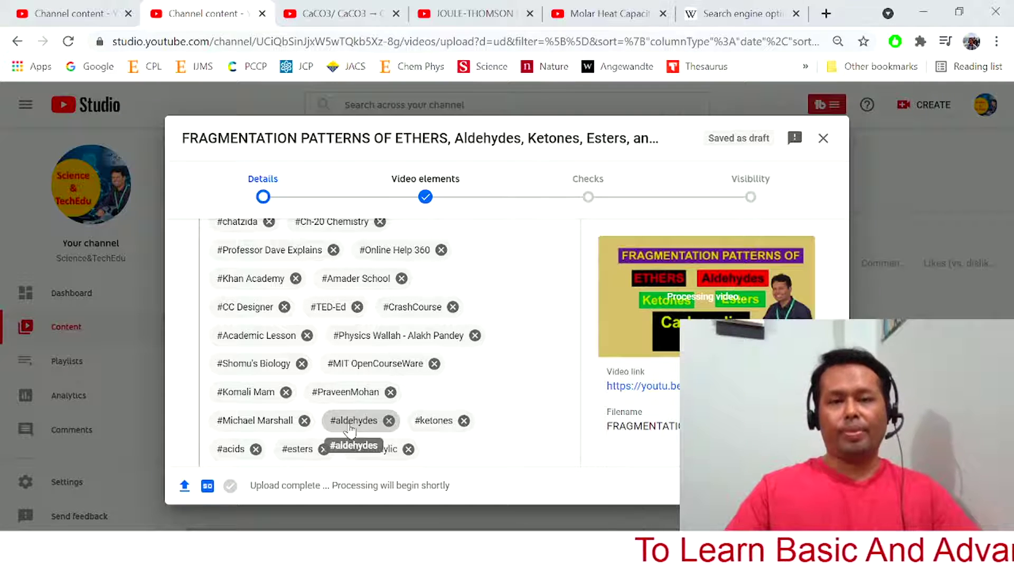
scroll(494, 374, down, 3)
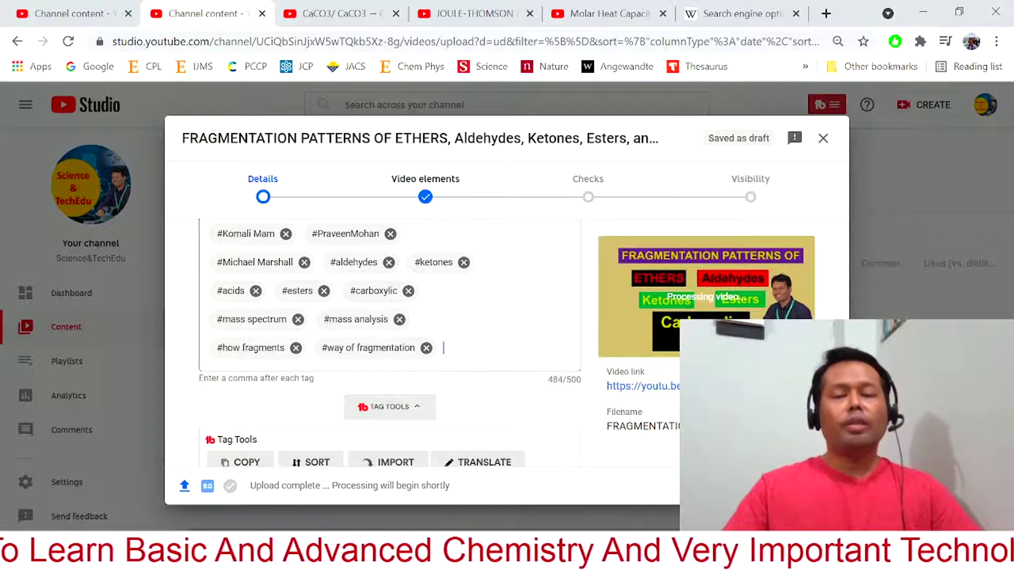
click(443, 347)
scroll(492, 396, up, 2)
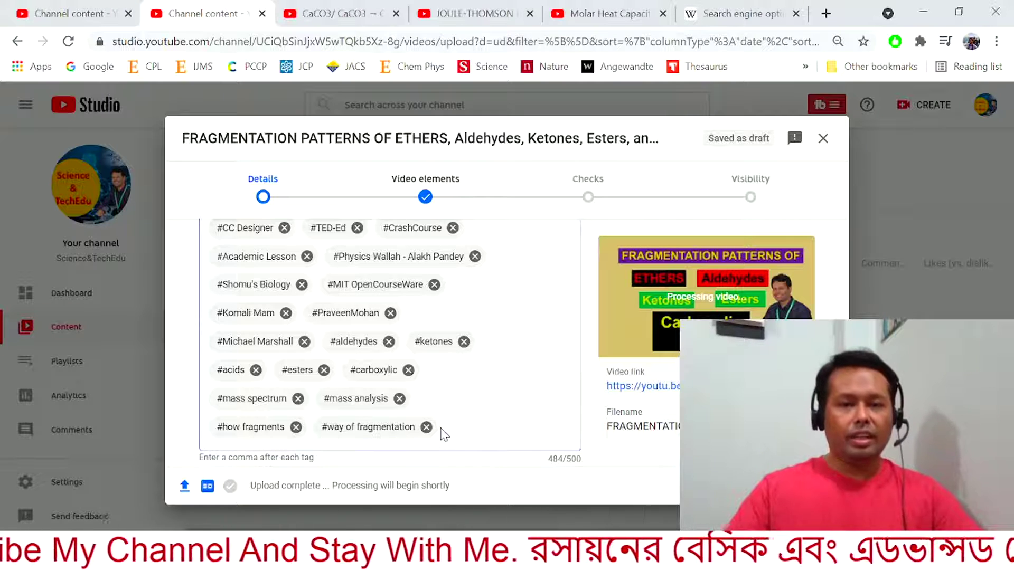
scroll(444, 425, up, 4)
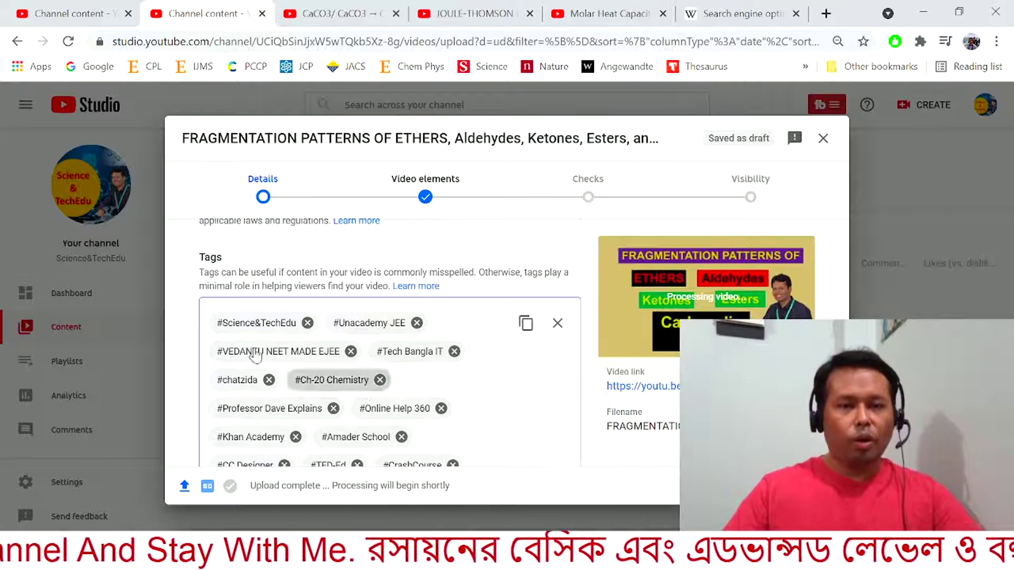
drag(210, 365, 423, 393)
scroll(424, 401, down, 7)
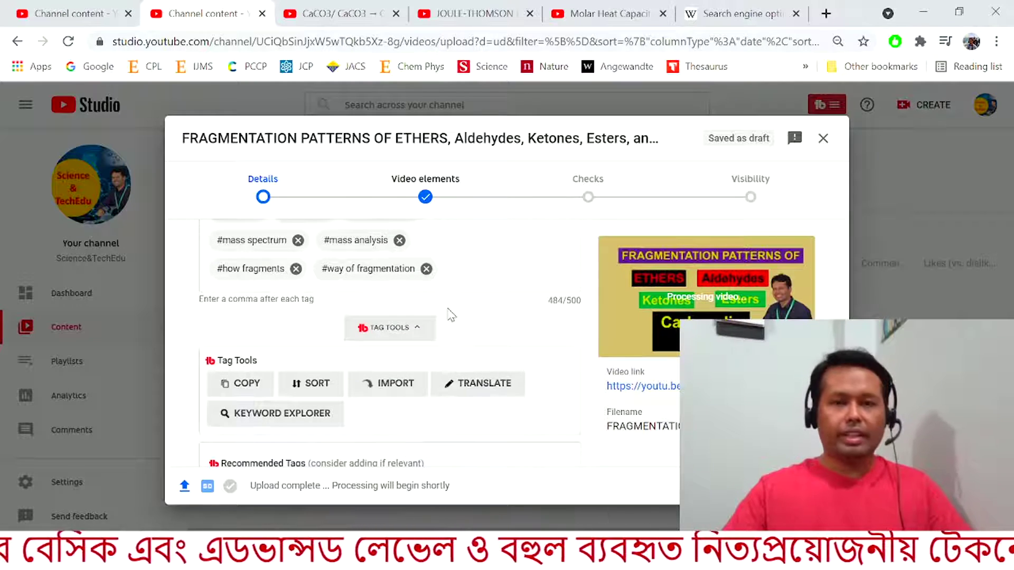
key(ctrl+a)
Copy the selected tags to the clipboard
scroll(391, 337, up, 3)
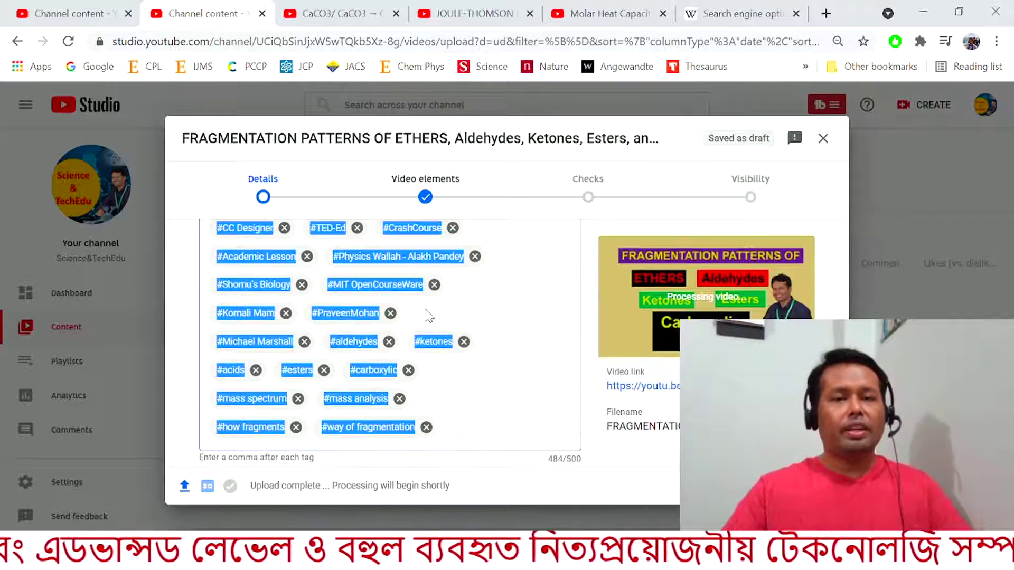
drag(370, 256, 380, 258)
right_click(383, 259)
click(420, 268)
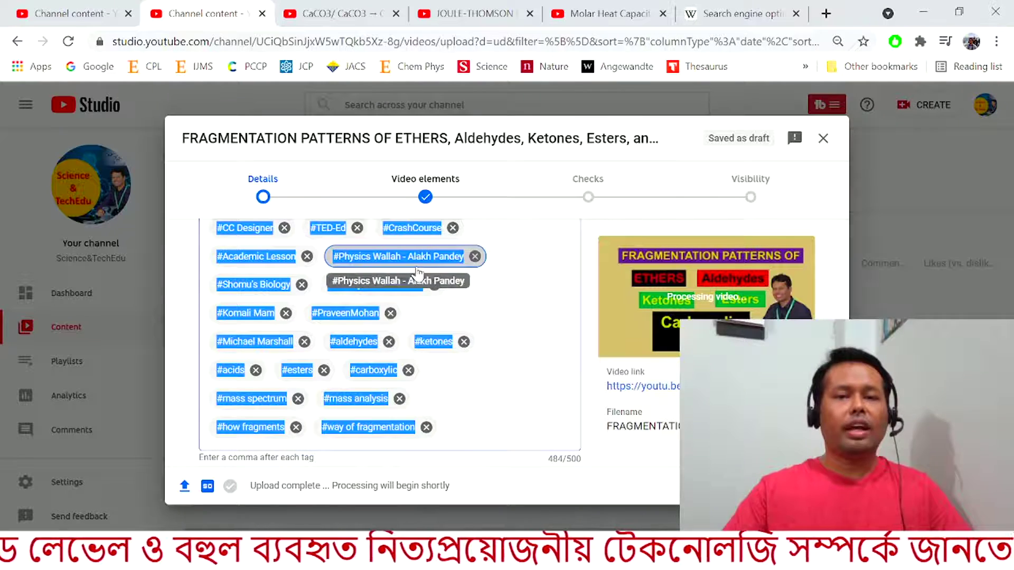
Select the description's hashtag block from #Science&TechEdu to #way of fragmentation
scroll(327, 351, up, 10)
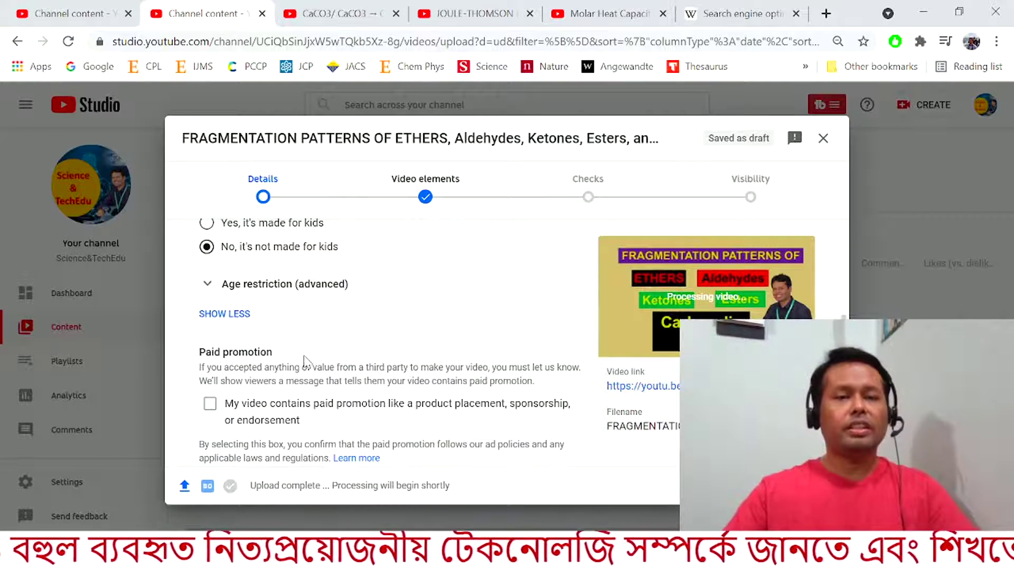
scroll(306, 362, up, 8)
scroll(334, 376, up, 1)
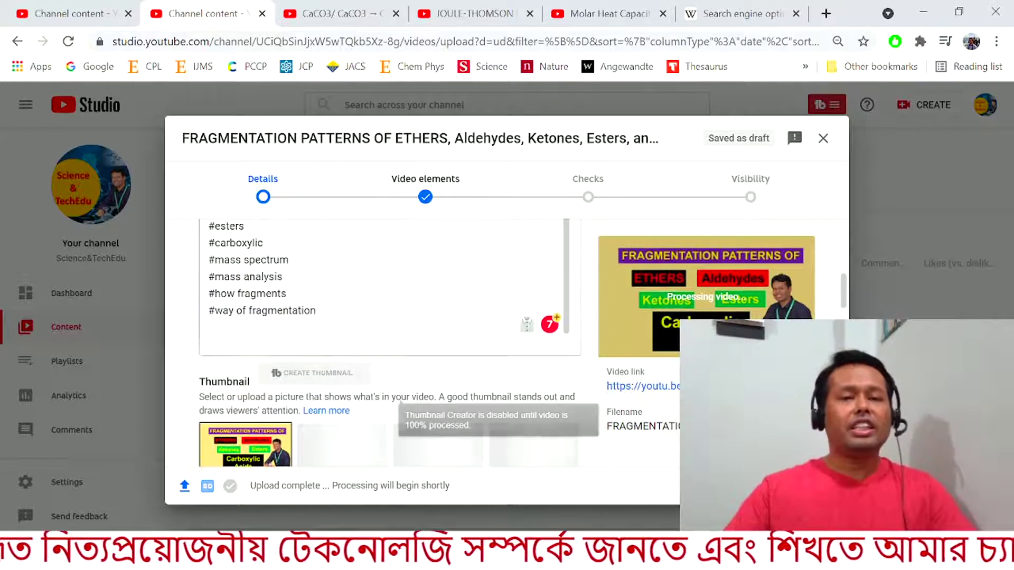
click(316, 310)
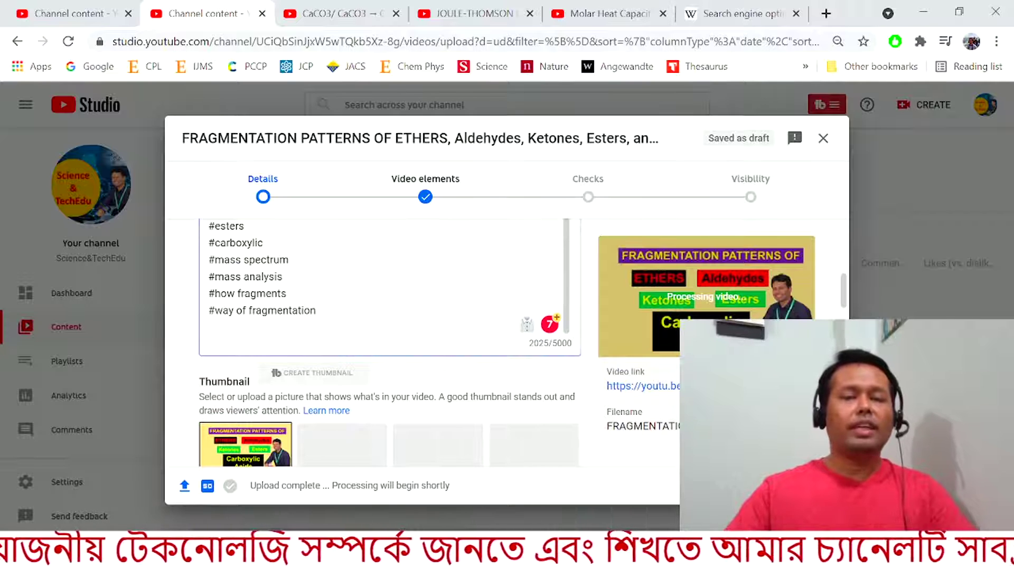
drag(315, 310, 210, 293)
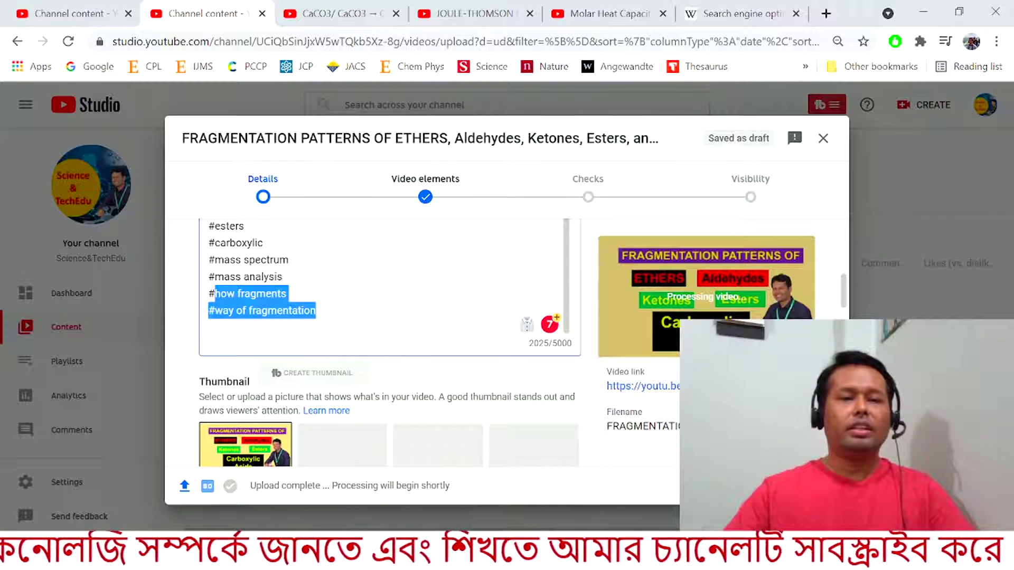
scroll(209, 293, up, 5)
scroll(389, 285, up, 5)
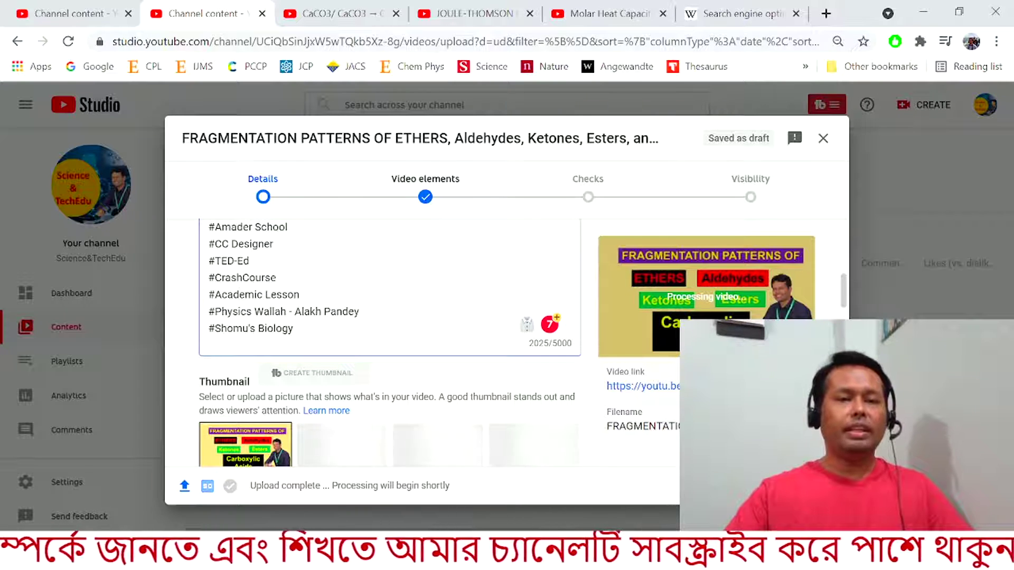
scroll(389, 317, up, 2)
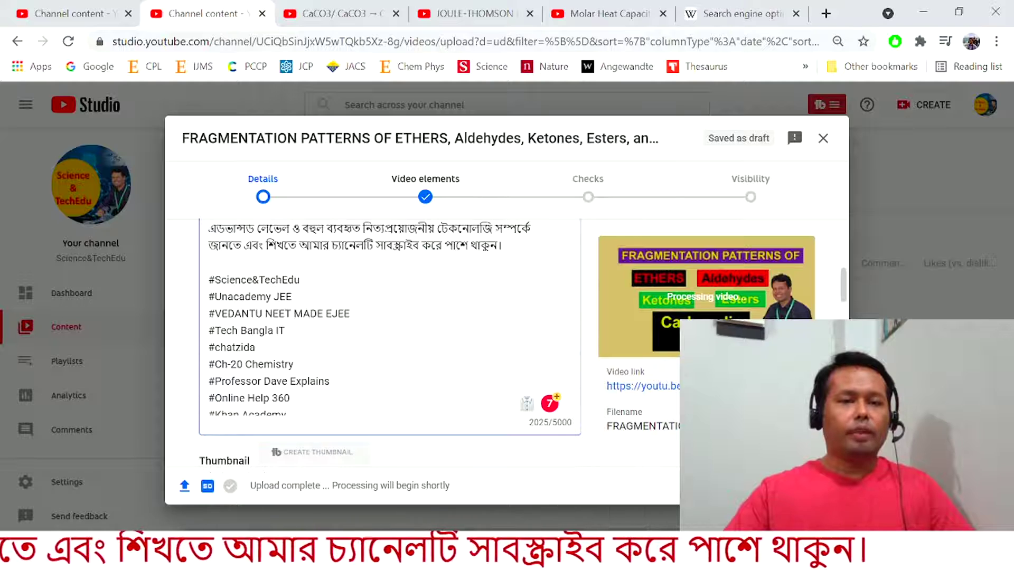
key(ctrl+a)
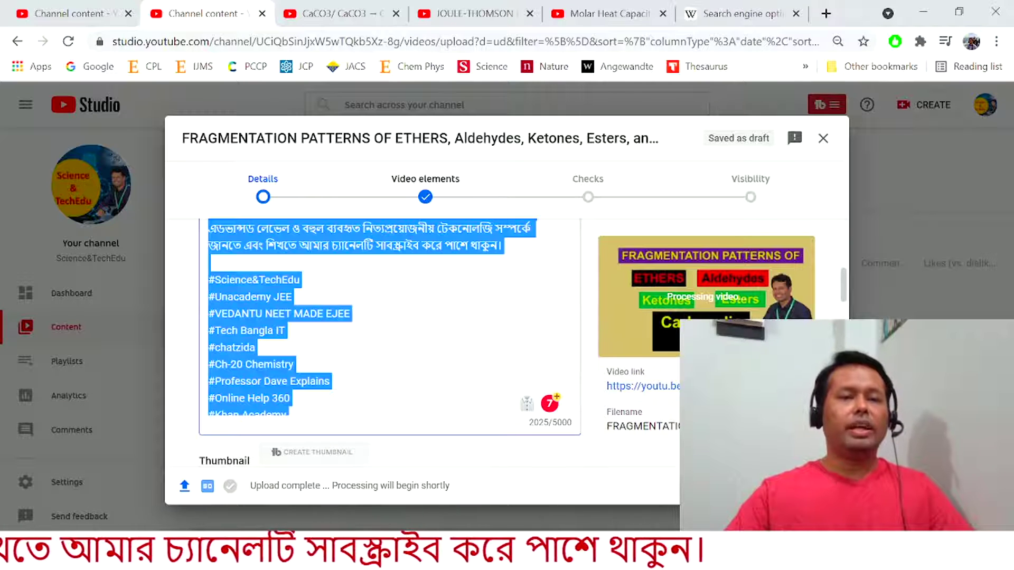
click(292, 297)
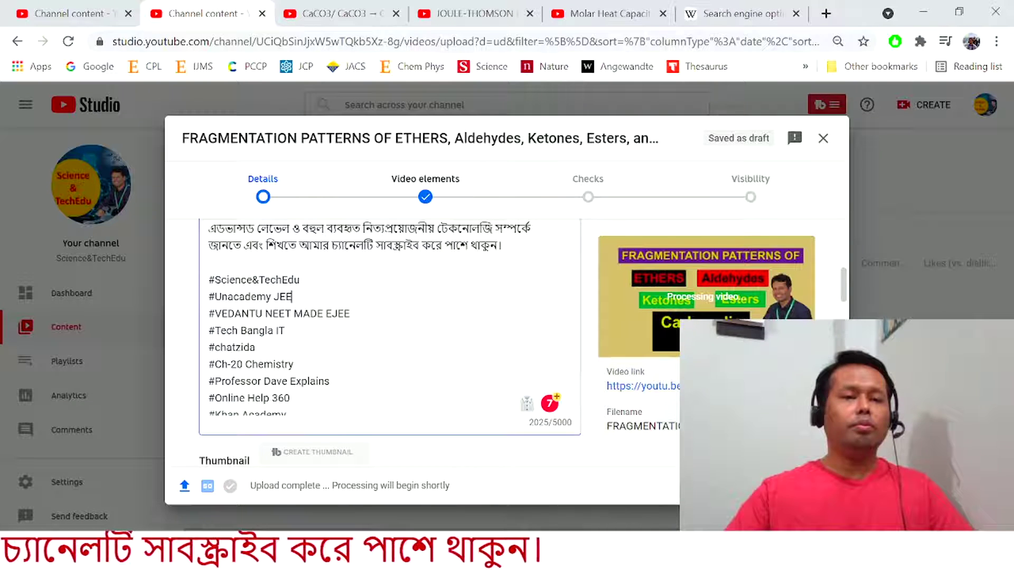
drag(209, 280, 296, 423)
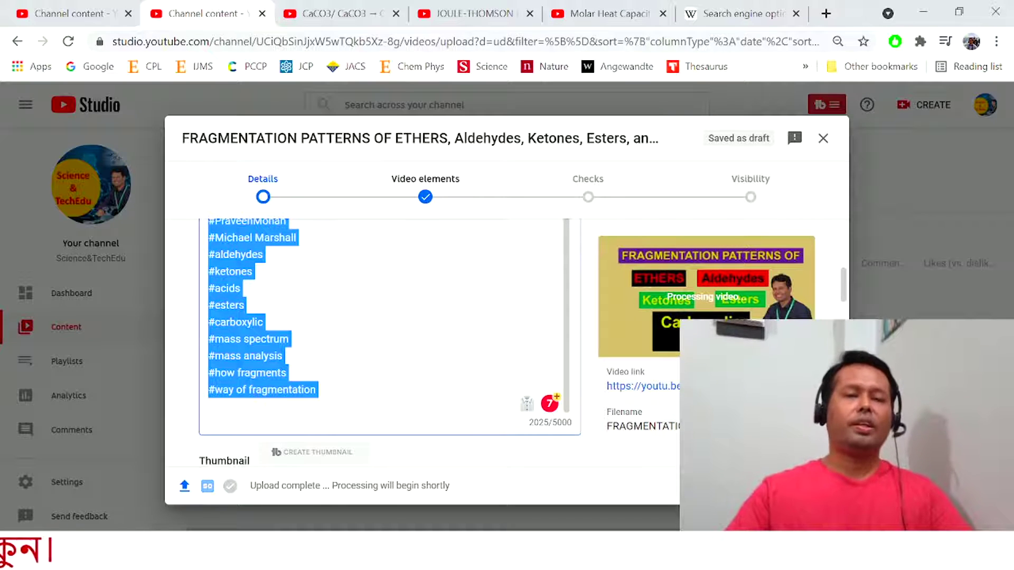
Deselect the description's hashtag block
click(316, 389)
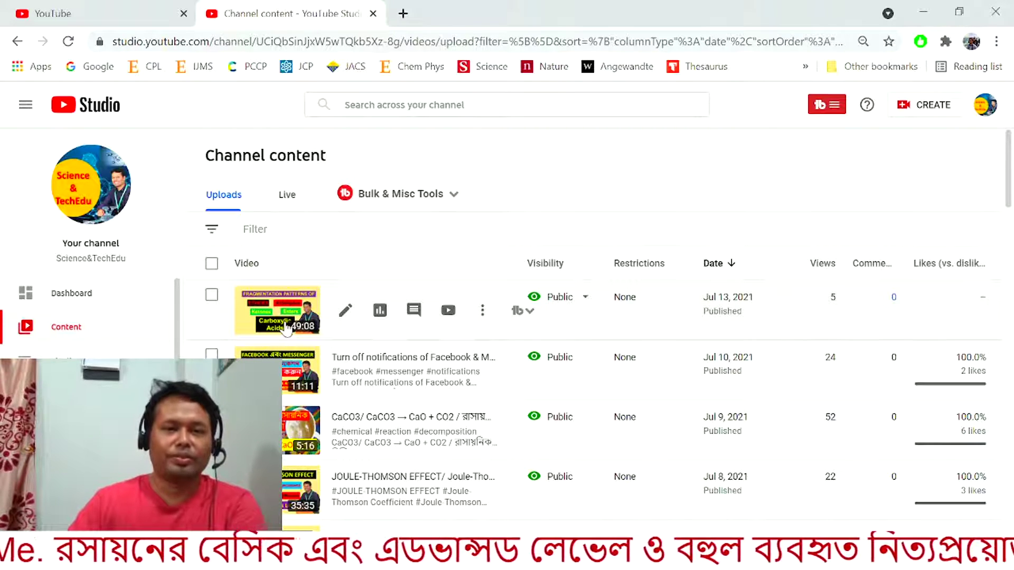
Open the Fragmentation Patterns of Ethers video details, then its public YouTube watch page
click(282, 315)
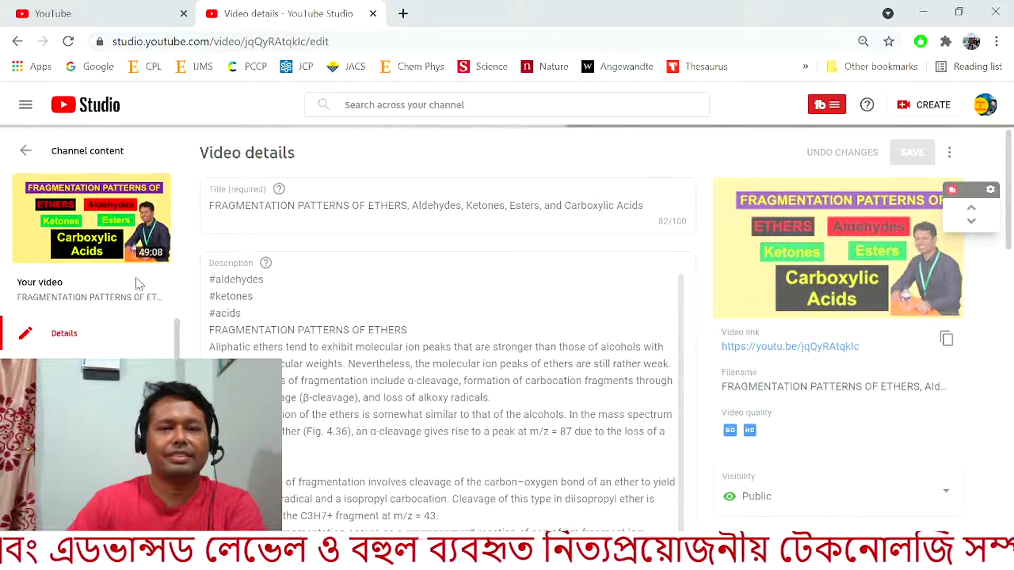
click(93, 228)
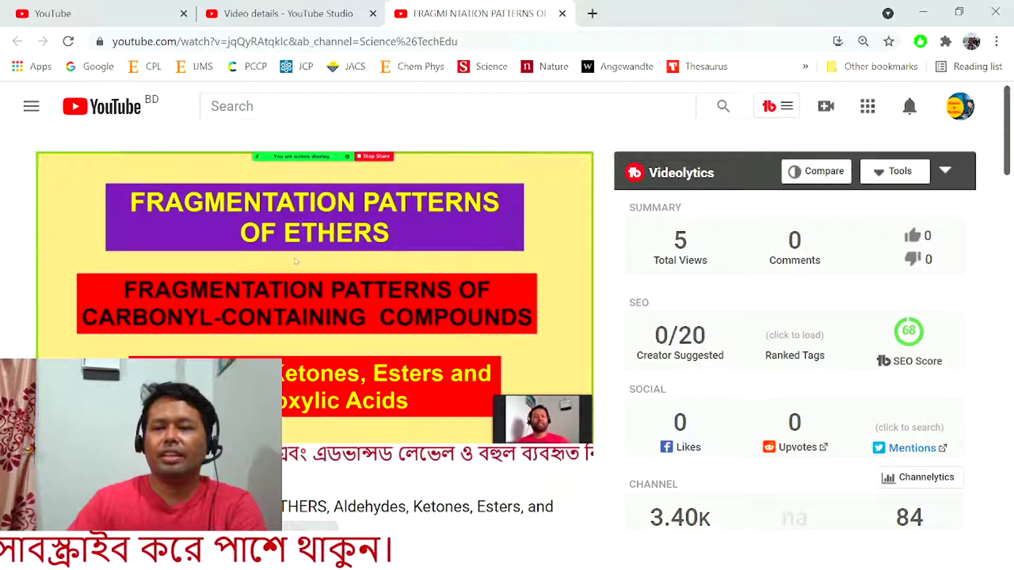
Watch the lecture play while Videolytics shows an SEO score of 100 and 5 total views
mouse_move(912, 366)
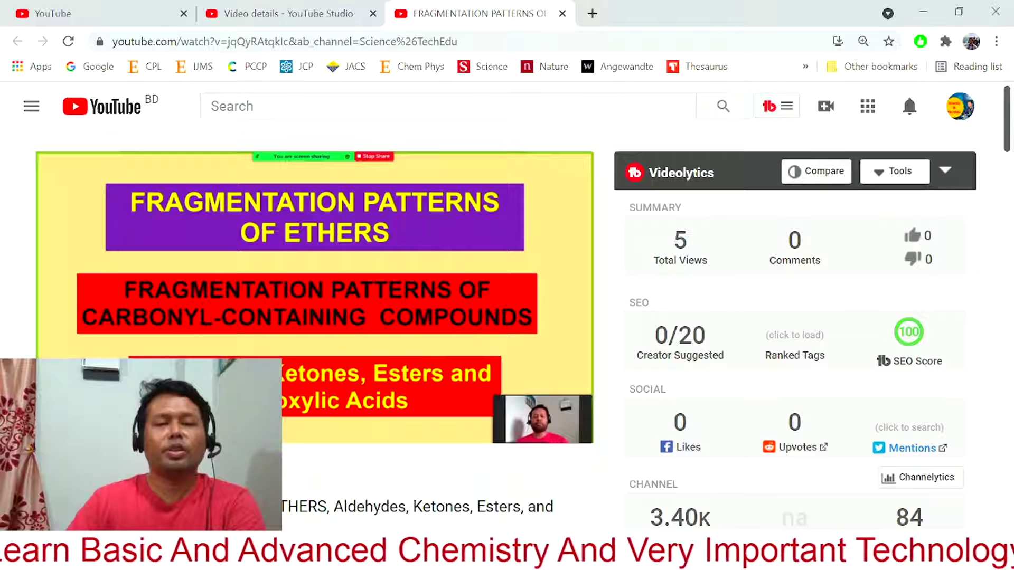
mouse_move(475, 328)
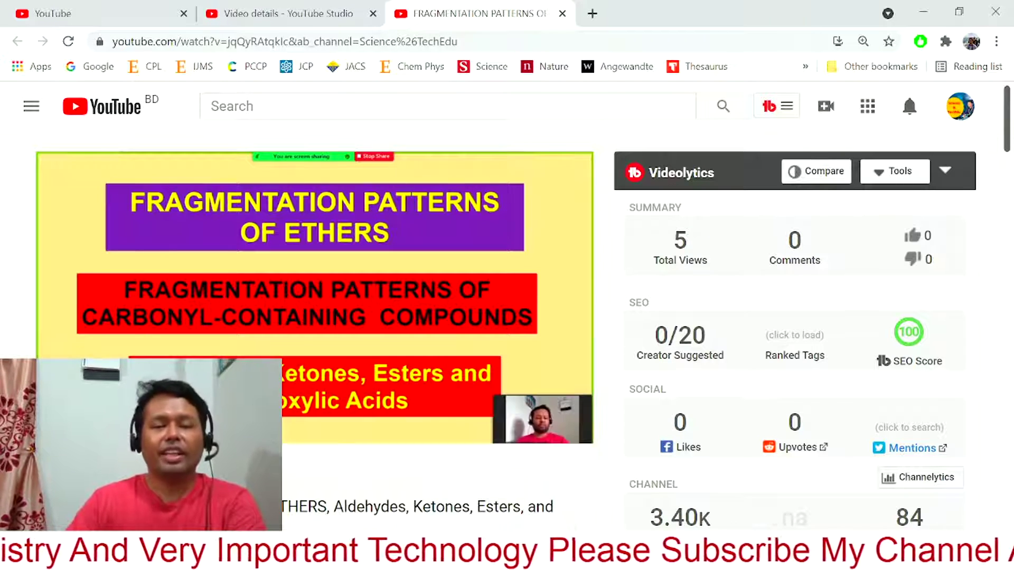
mouse_move(428, 349)
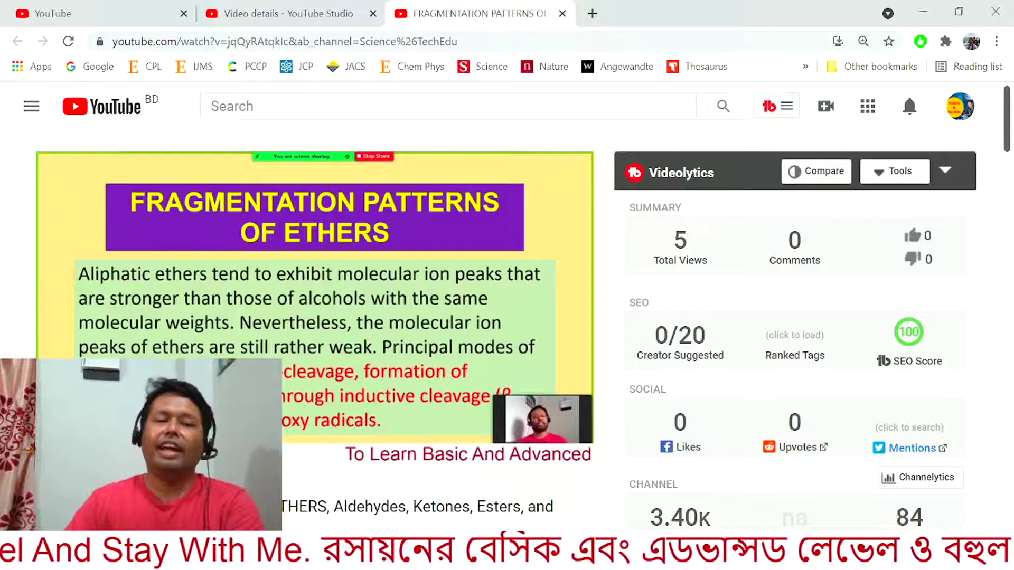
mouse_move(282, 326)
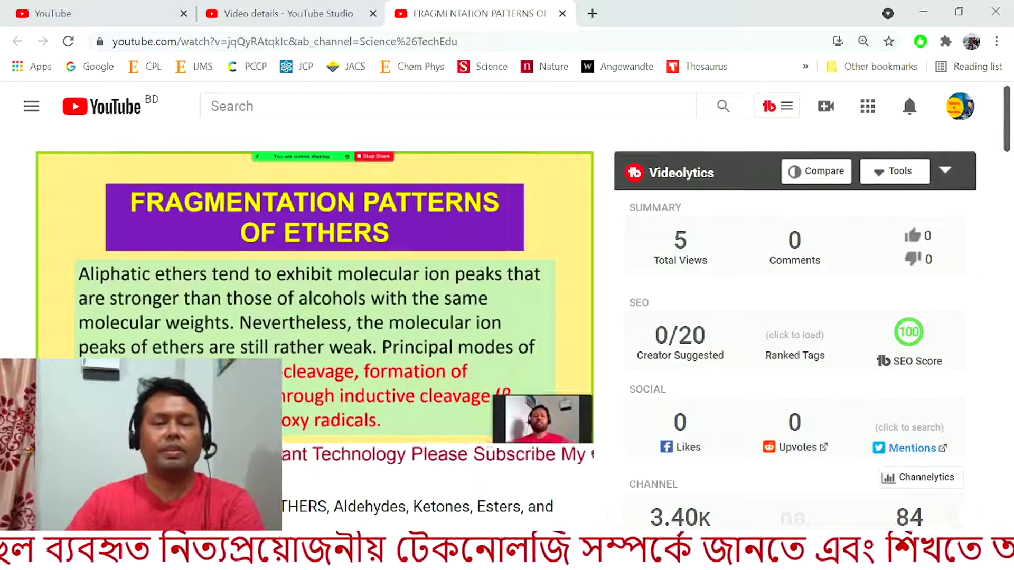
mouse_move(310, 405)
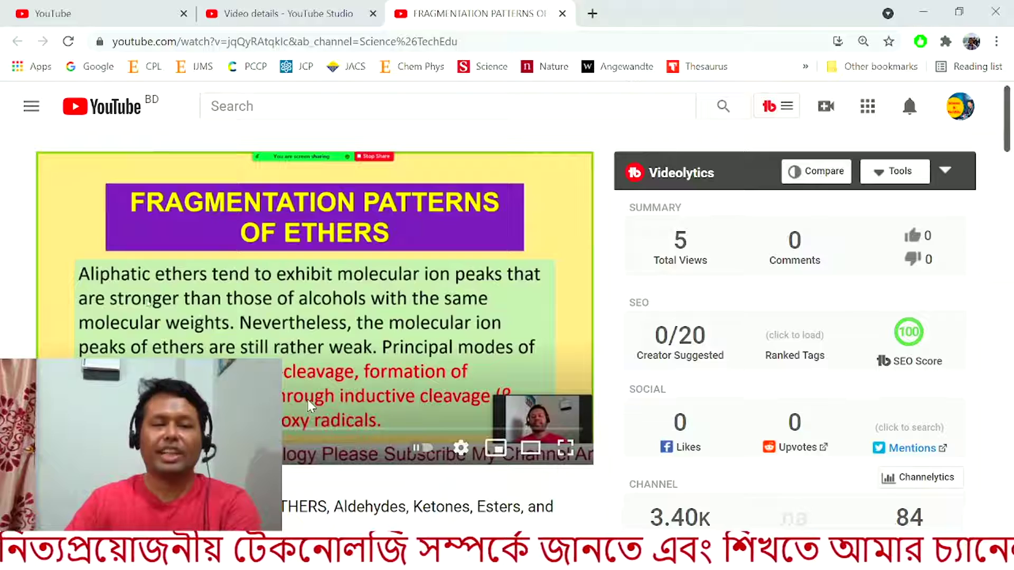